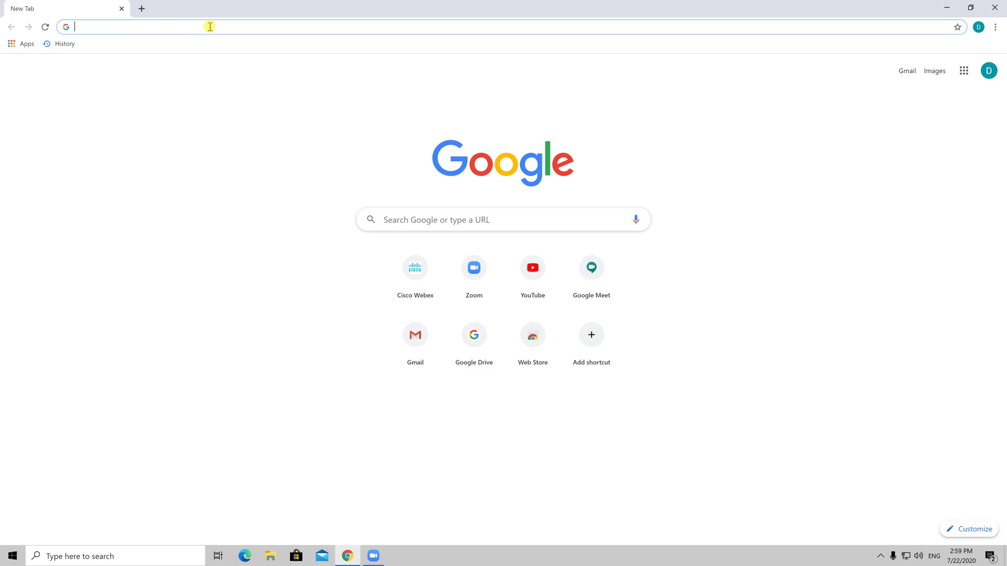
# Step: Open zoom.us and sign in to the account with Google
pyautogui.write('zoom.us')
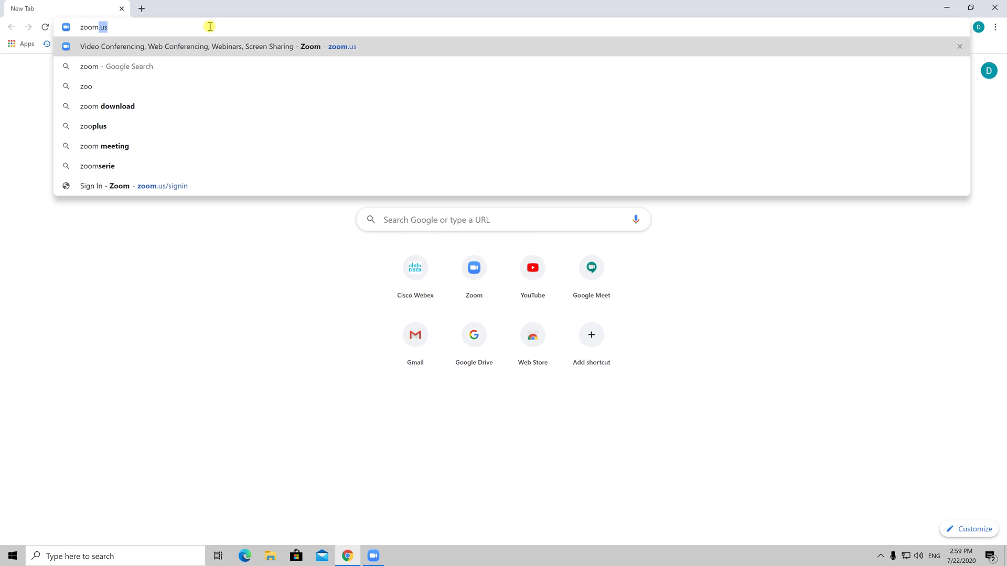
pyautogui.press('Return')
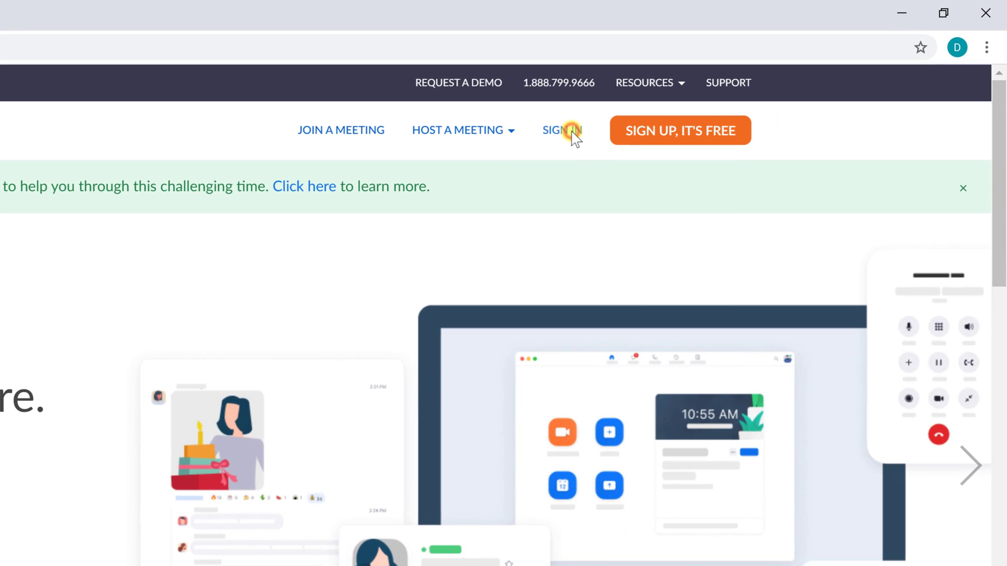
pyautogui.click(574, 136)
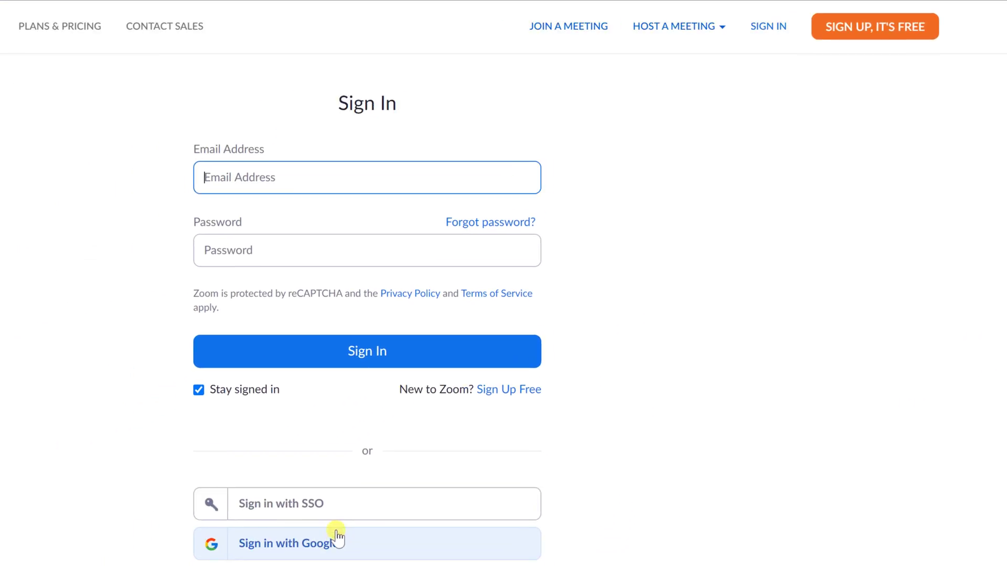
pyautogui.click(451, 475)
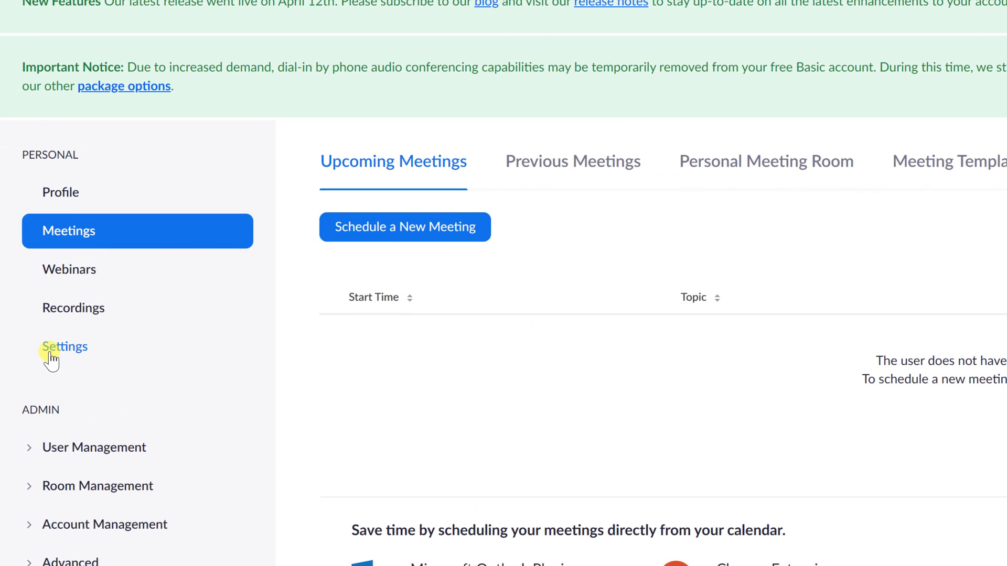
# Step: In the advanced in-meeting settings, enable Breakout room and allow the host to assign participants to breakout rooms when scheduling
pyautogui.click(50, 348)
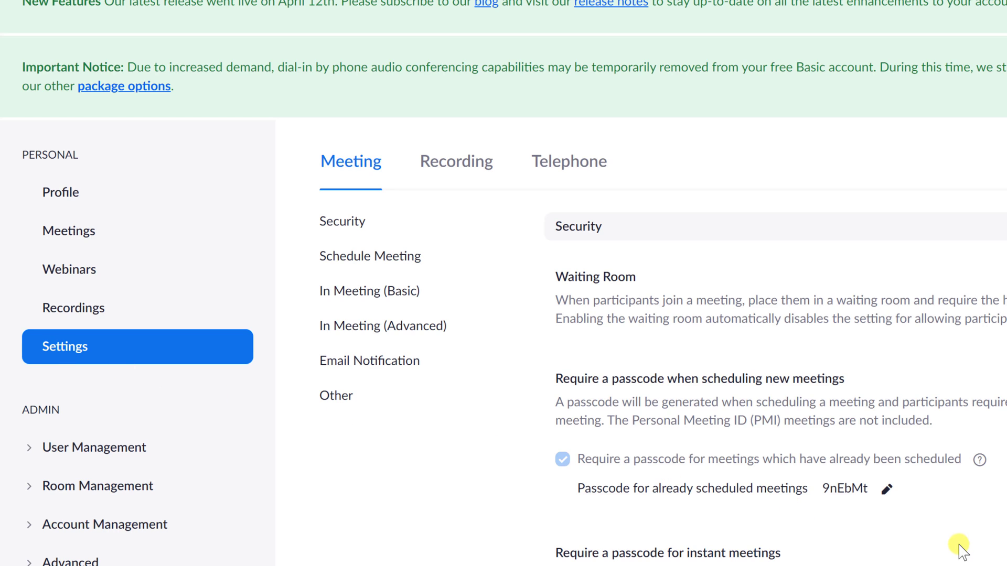
pyautogui.click(421, 331)
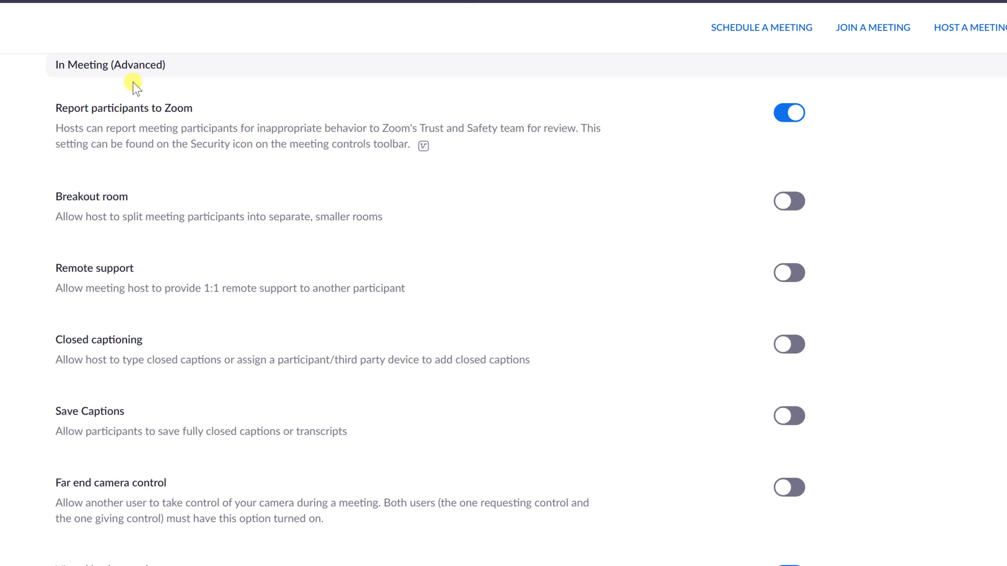
pyautogui.click(790, 201)
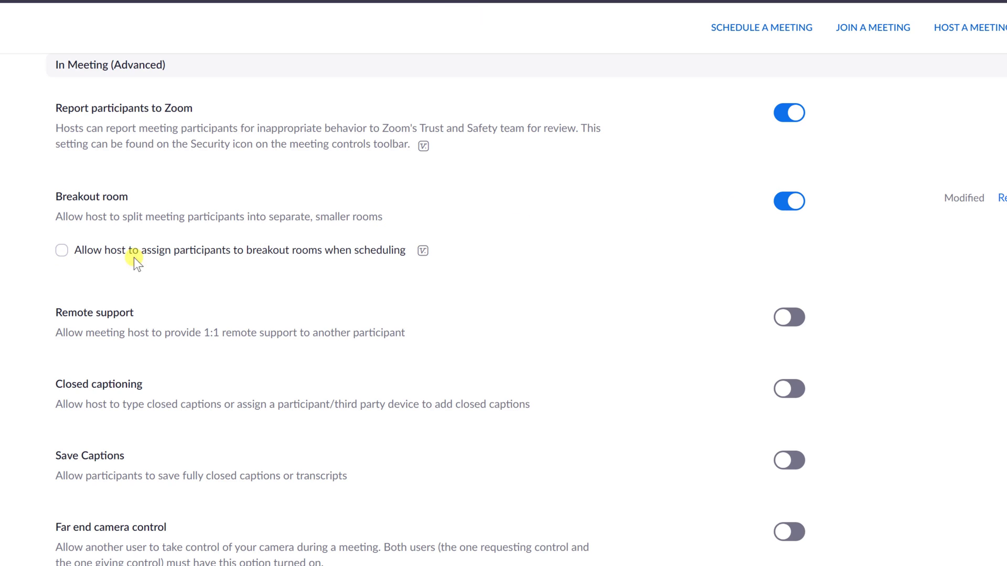
pyautogui.moveTo(424, 252)
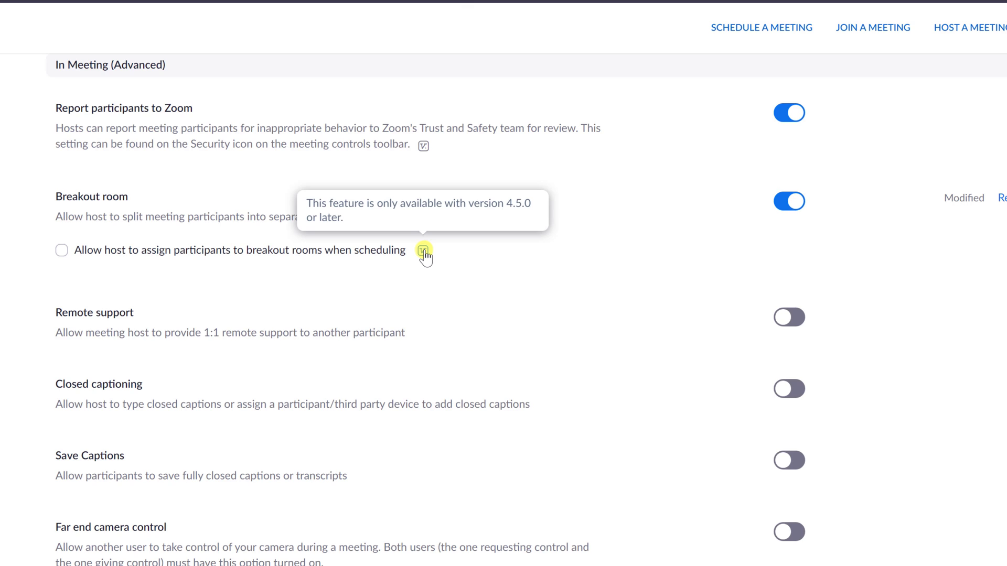
pyautogui.click(63, 252)
pyautogui.click(79, 295)
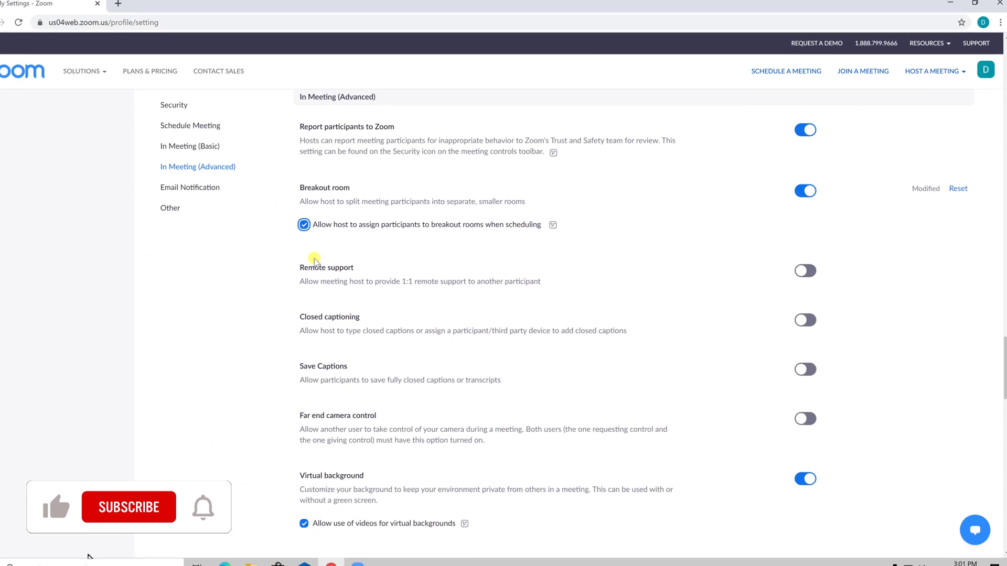
# Step: Close the browser, start a new meeting in the Zoom desktop app and join it with computer audio
pyautogui.click(994, 8)
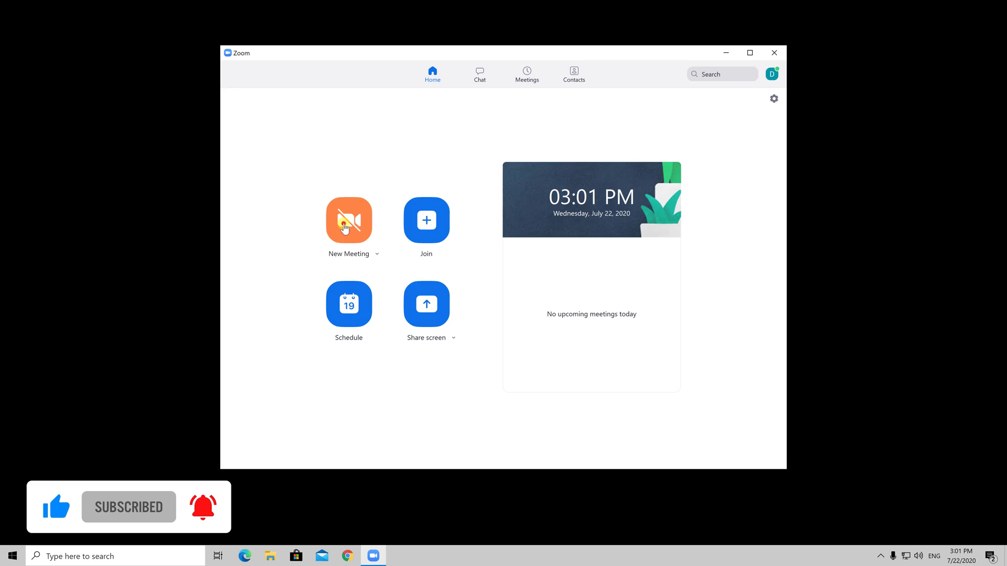
pyautogui.click(345, 227)
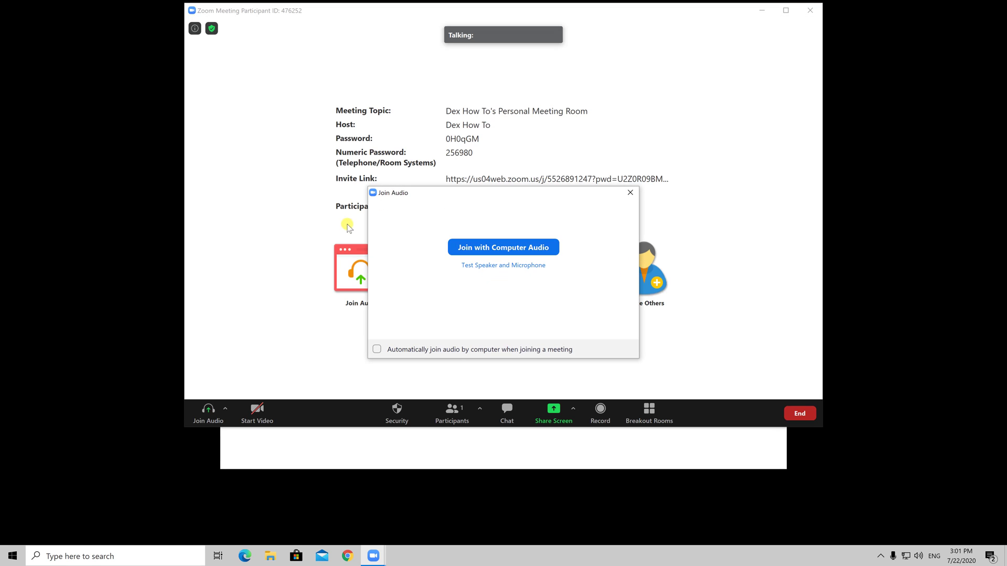
pyautogui.click(521, 252)
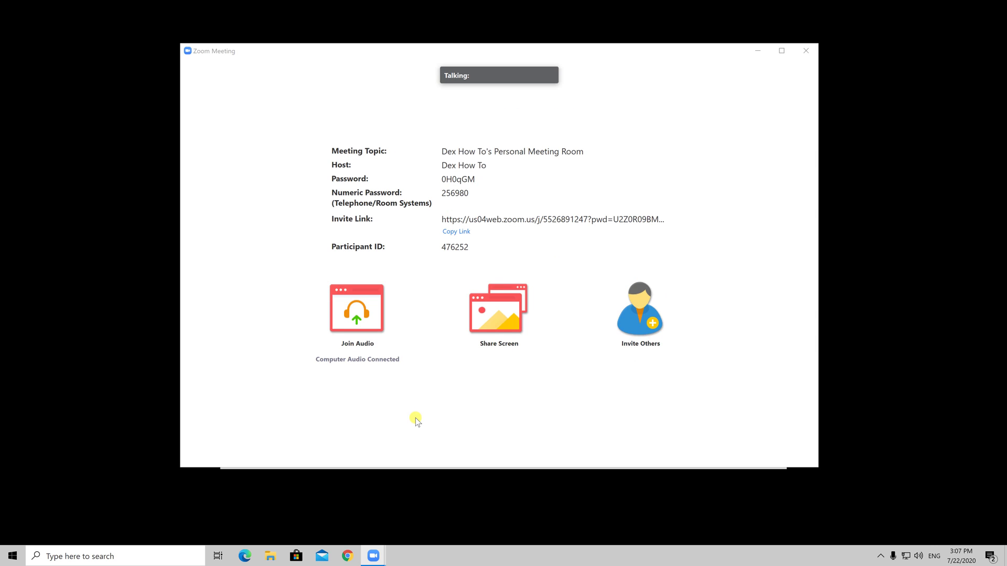
# Step: Show the meeting's participants list to check who has joined, and close it again
pyautogui.moveTo(417, 419)
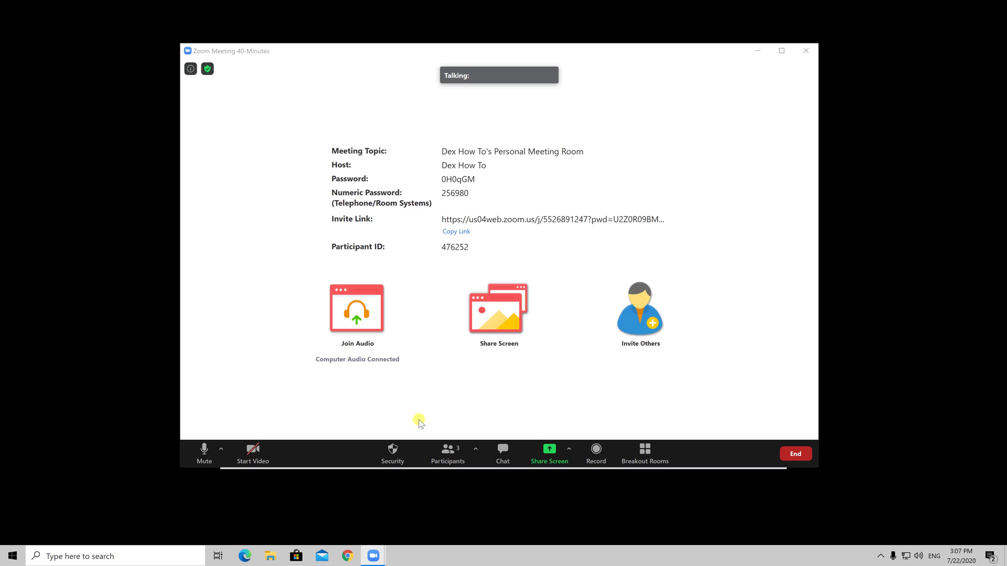
pyautogui.click(449, 455)
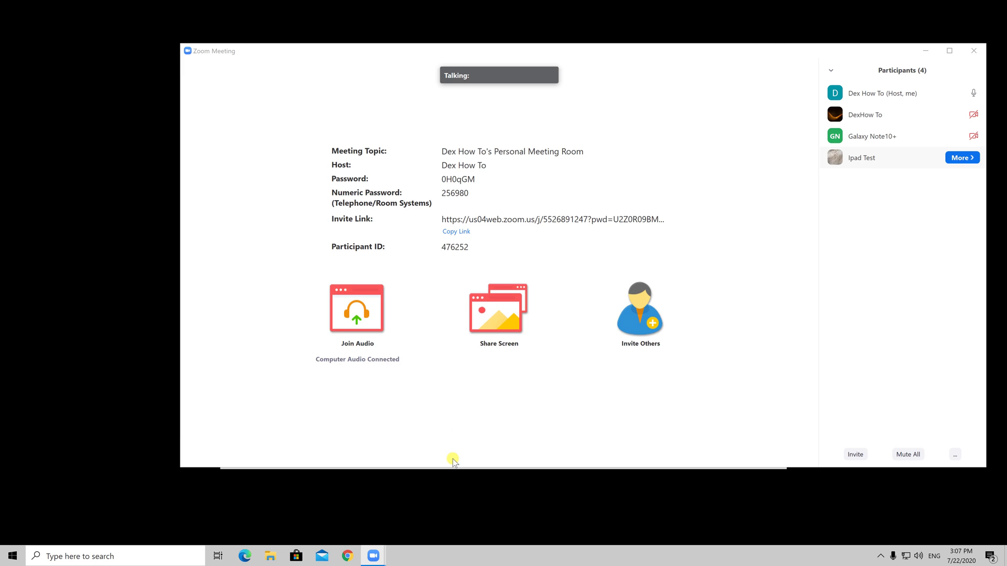
pyautogui.click(830, 73)
pyautogui.click(847, 81)
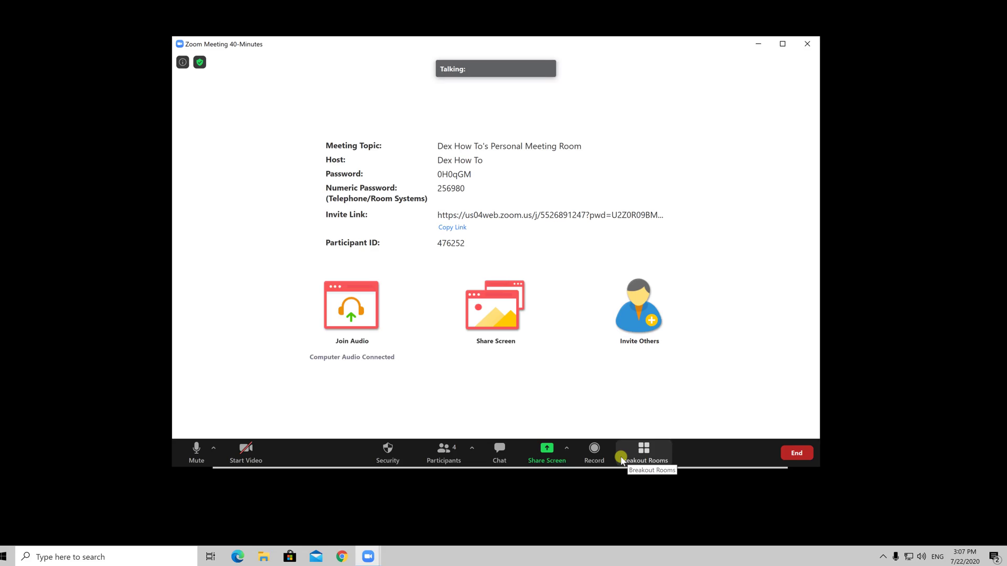
# Step: Create 2 breakout rooms with participants assigned manually
pyautogui.click(643, 450)
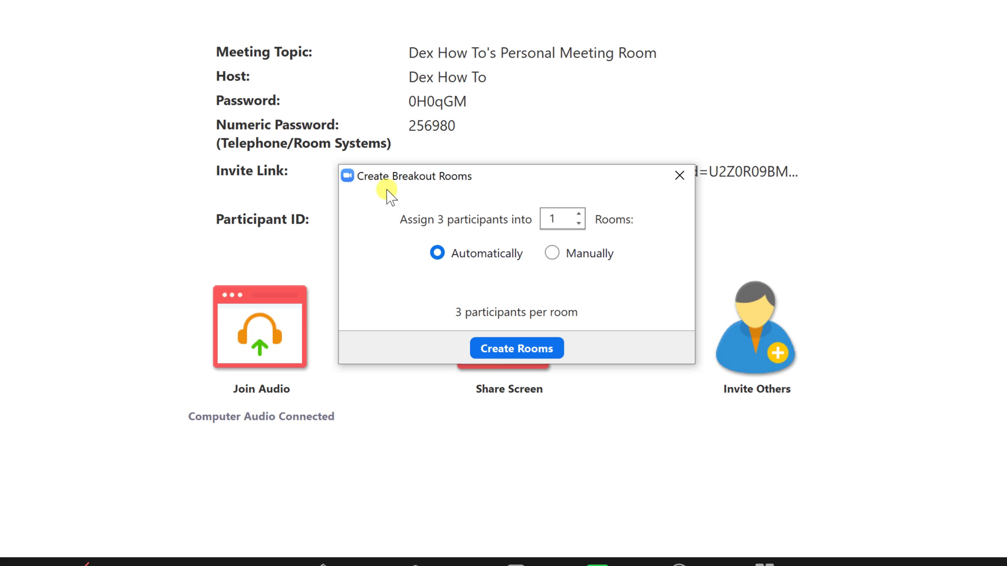
pyautogui.click(578, 214)
pyautogui.click(579, 223)
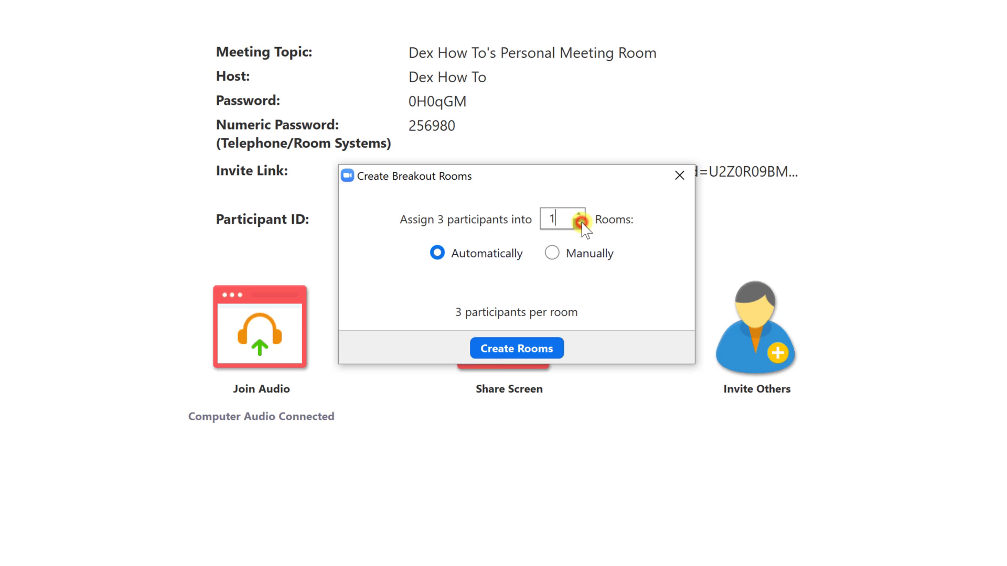
pyautogui.click(579, 214)
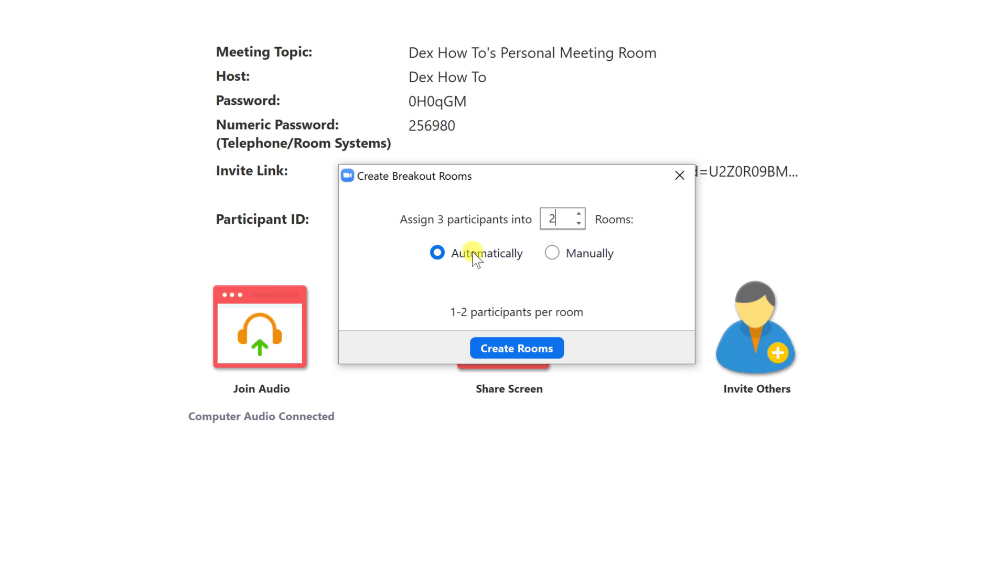
pyautogui.click(554, 253)
pyautogui.click(537, 349)
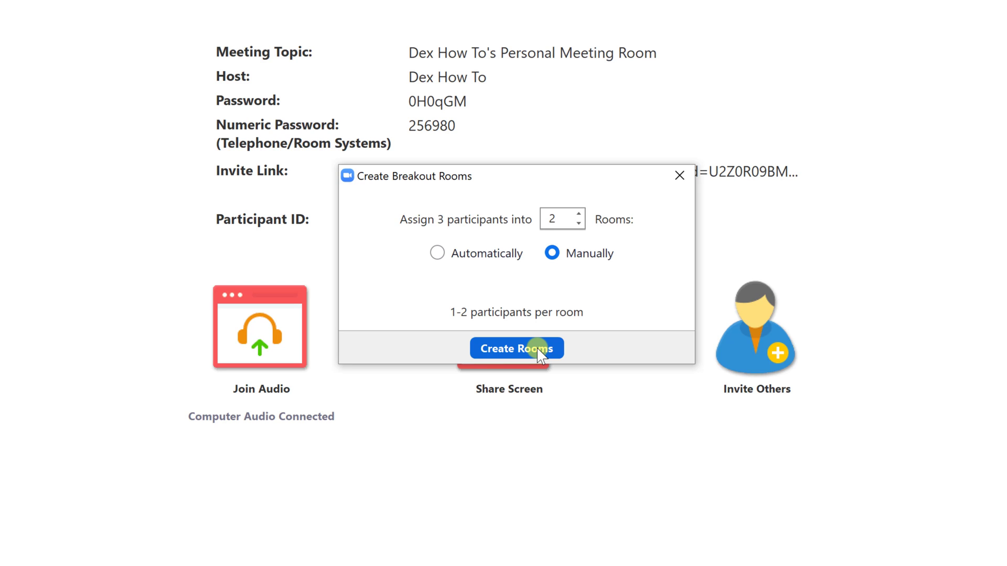
pyautogui.click(537, 349)
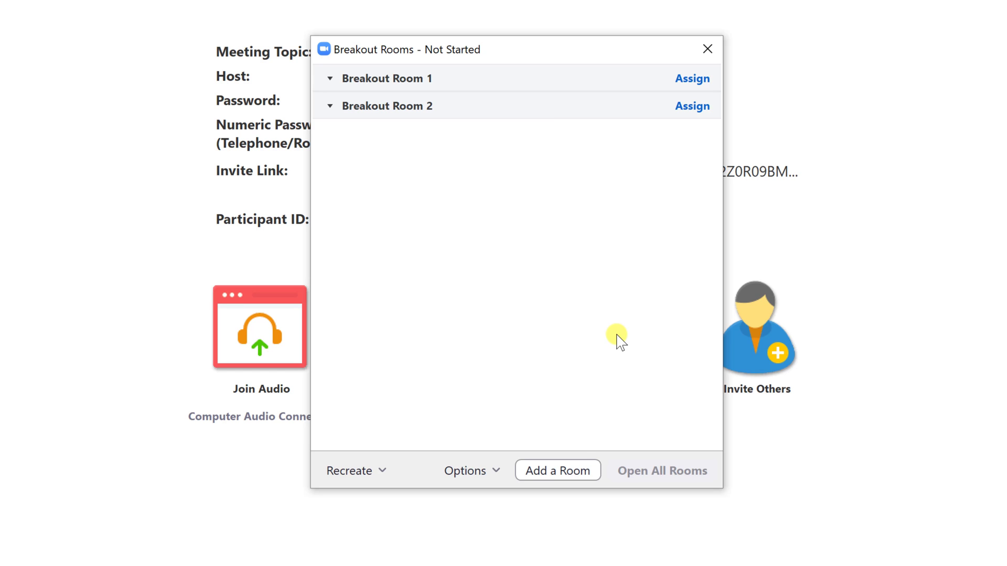
# Step: Rename Breakout Room 1 to "Test 1" and Breakout Room 2 to "Test 2"
pyautogui.click(699, 83)
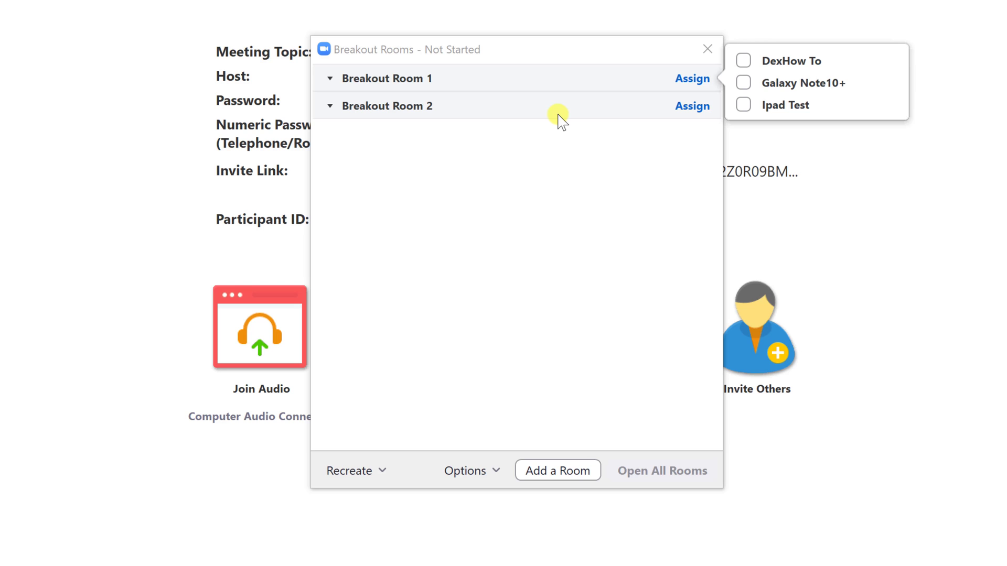
pyautogui.click(541, 137)
pyautogui.click(474, 79)
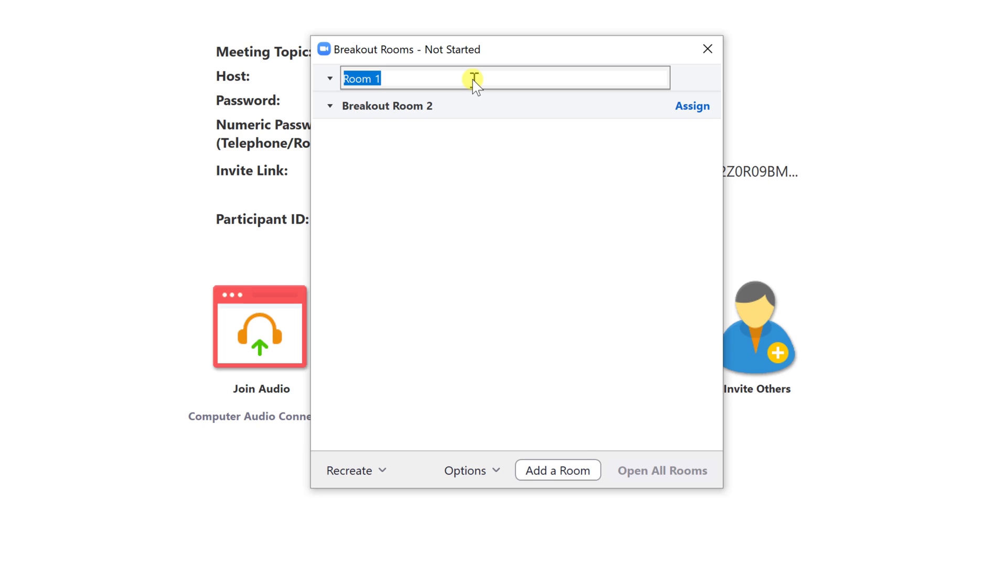
pyautogui.write('Test 1')
pyautogui.press('Return')
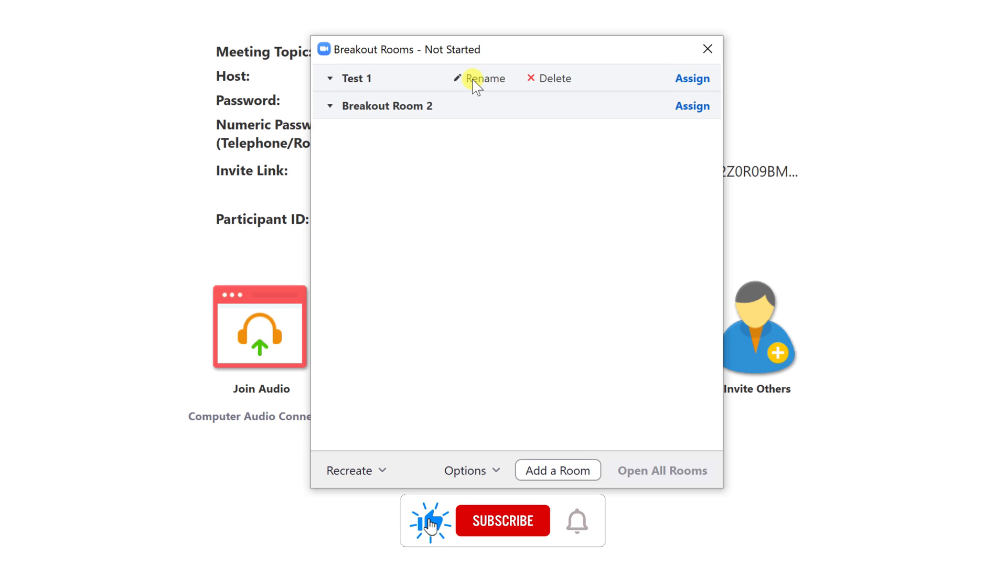
pyautogui.click(493, 106)
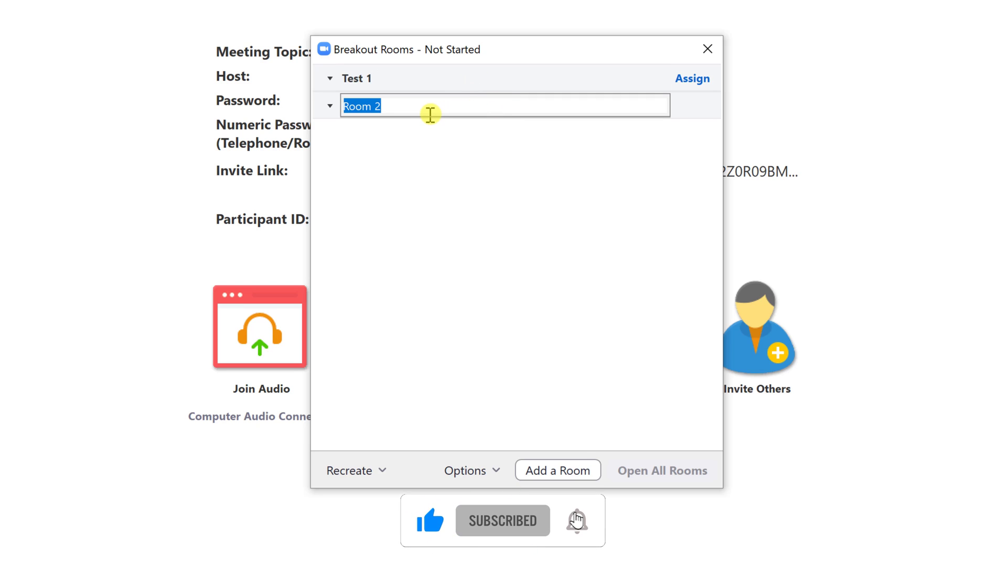
pyautogui.write('Test 2')
pyautogui.press('Return')
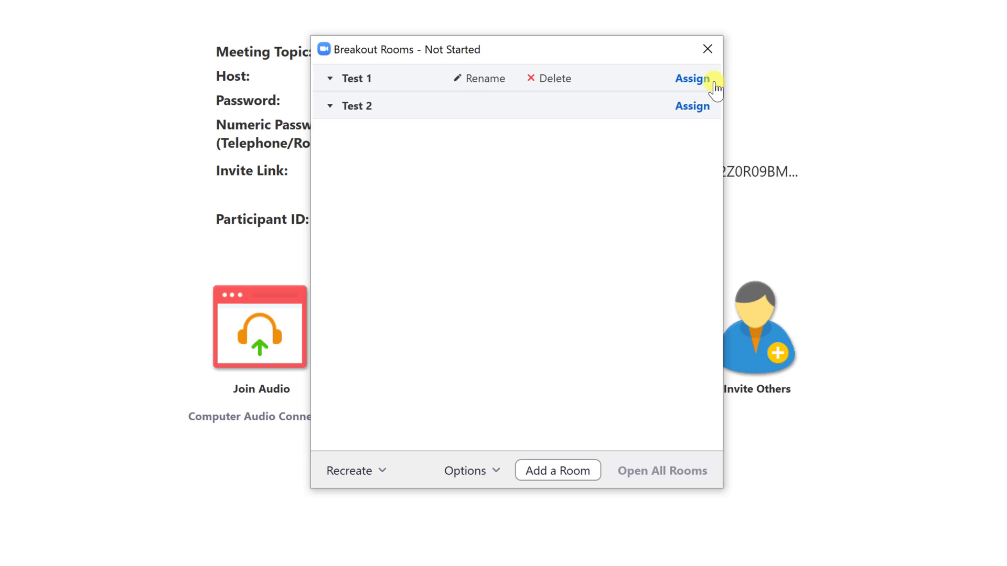
# Step: Assign DexHow To to room Test 1, and Galaxy Note10+ and Ipad Test to room Test 2
pyautogui.click(695, 79)
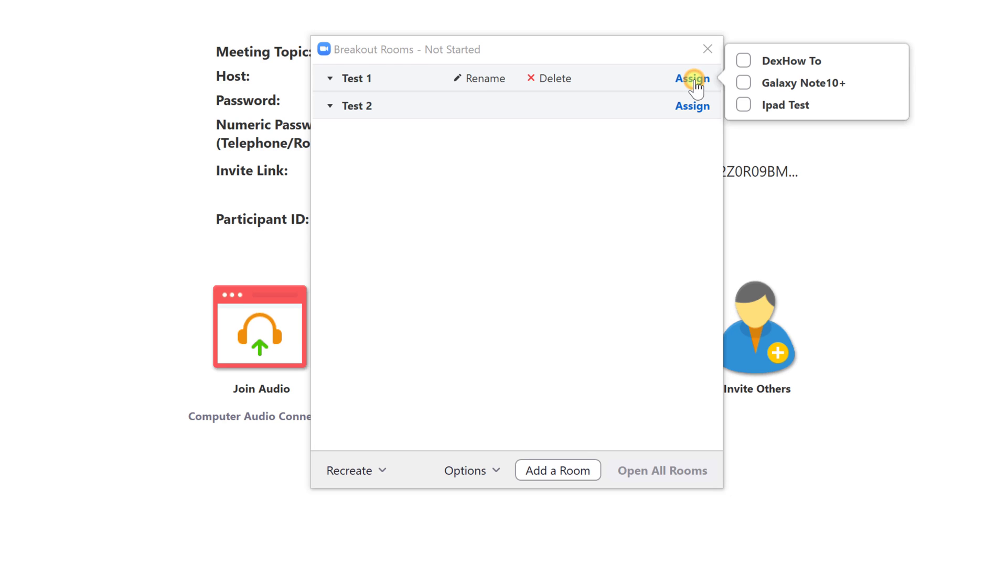
pyautogui.click(743, 61)
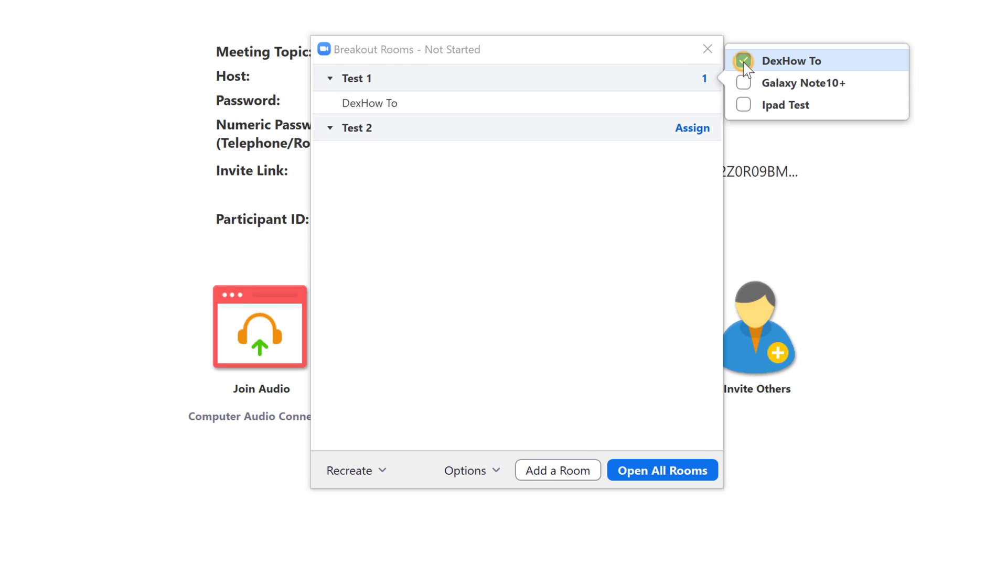
pyautogui.click(693, 129)
pyautogui.click(693, 129)
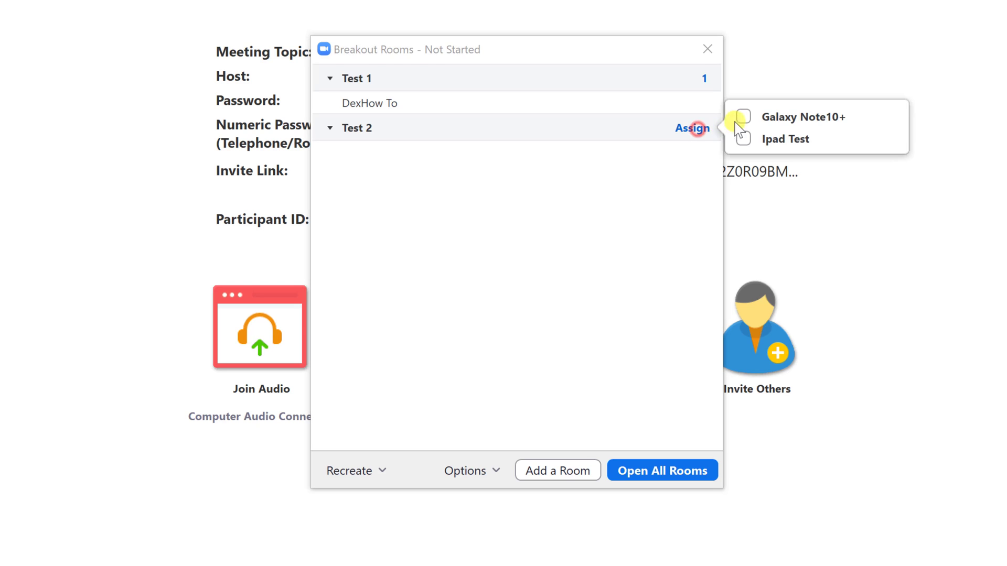
pyautogui.click(743, 118)
pyautogui.click(743, 139)
pyautogui.click(623, 261)
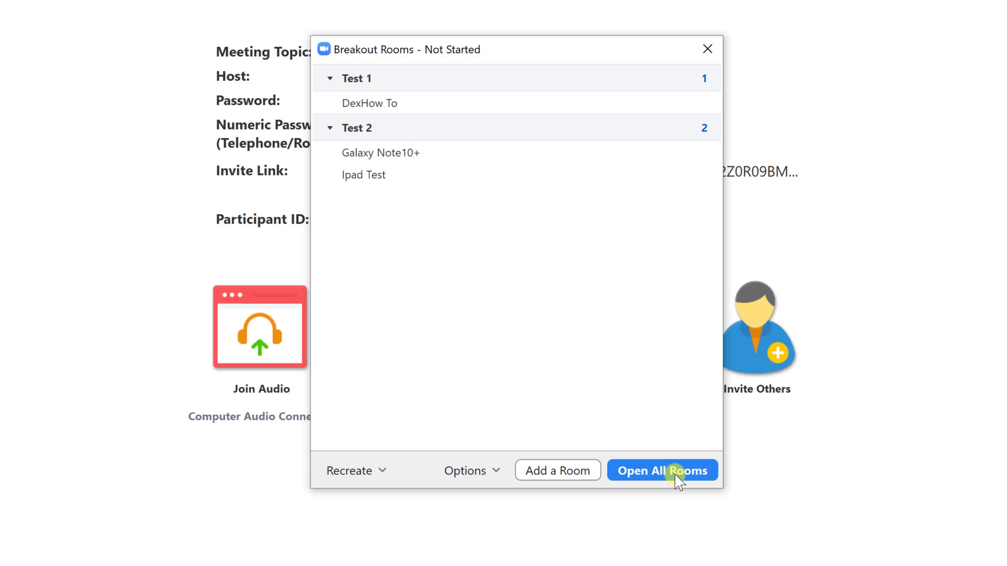
# Step: Review the breakout room options and try automatic room closing after 30 minutes
pyautogui.click(494, 474)
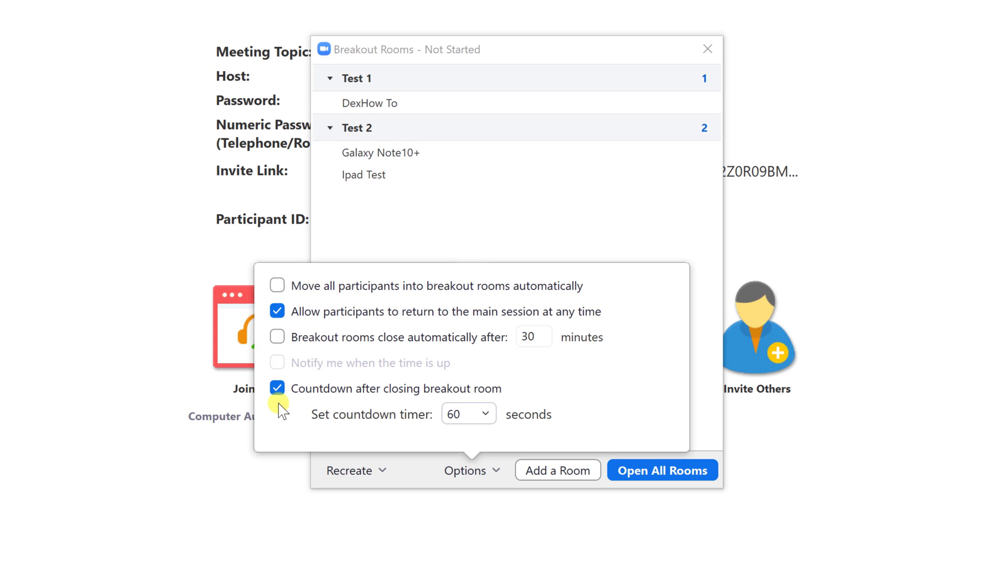
pyautogui.click(276, 337)
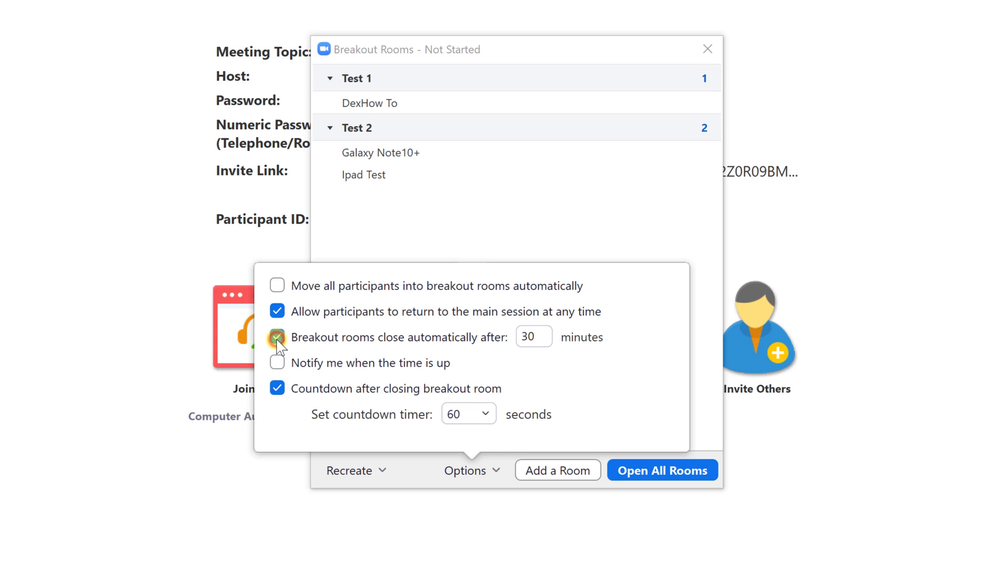
pyautogui.click(276, 337)
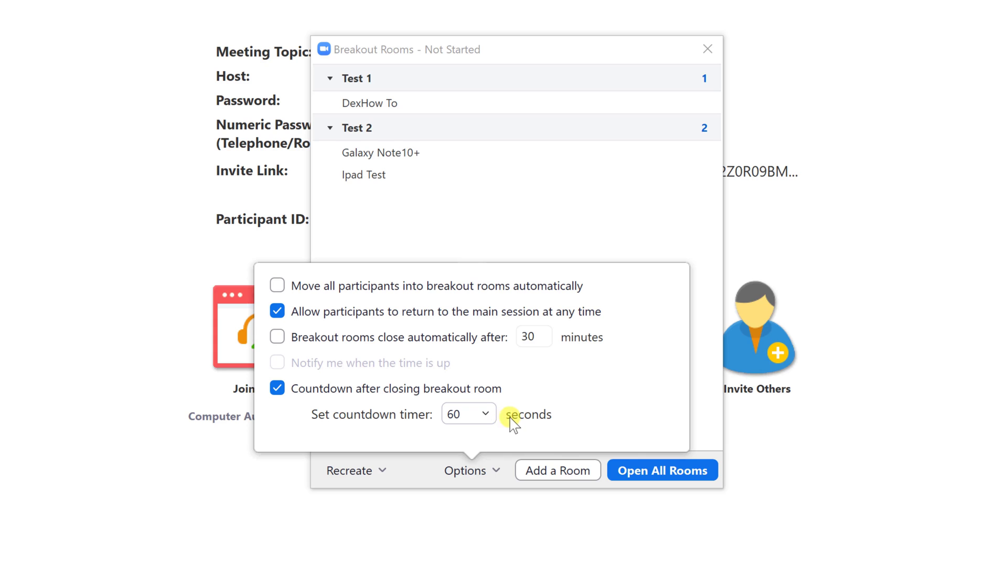
pyautogui.click(711, 405)
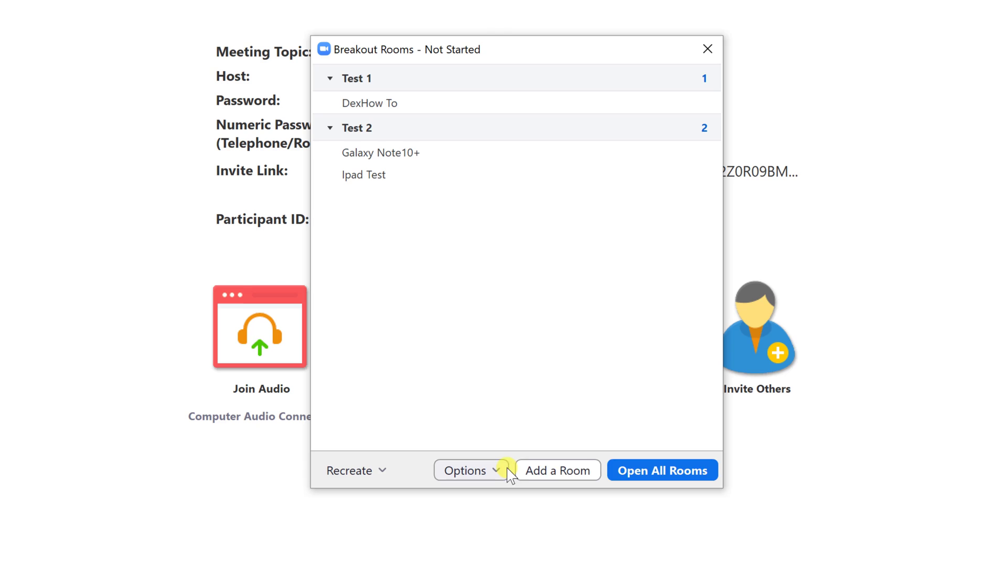
# Step: Open all breakout rooms and broadcast the text "Test message" to every room
pyautogui.click(669, 470)
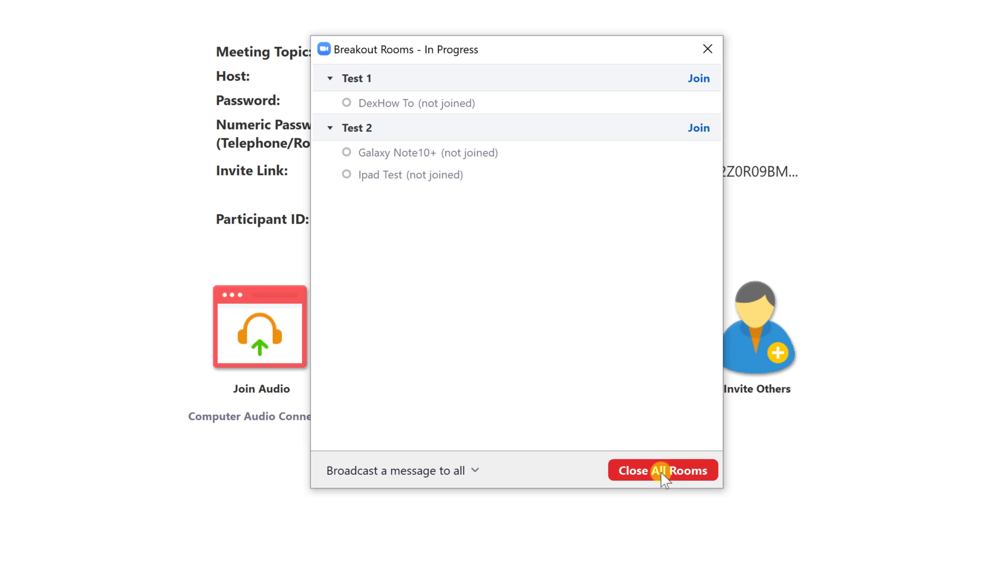
pyautogui.click(475, 471)
pyautogui.click(412, 308)
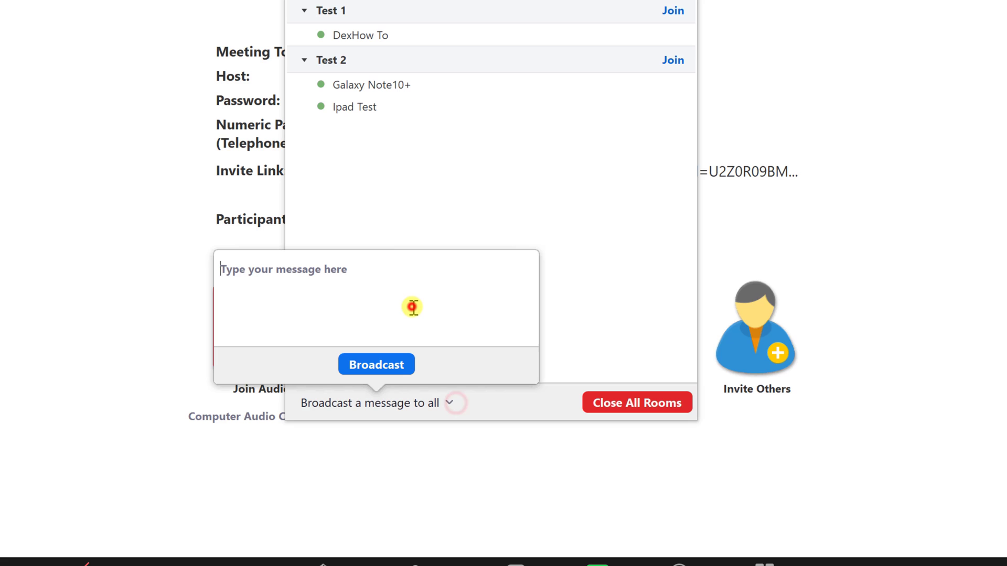
pyautogui.write('Test message')
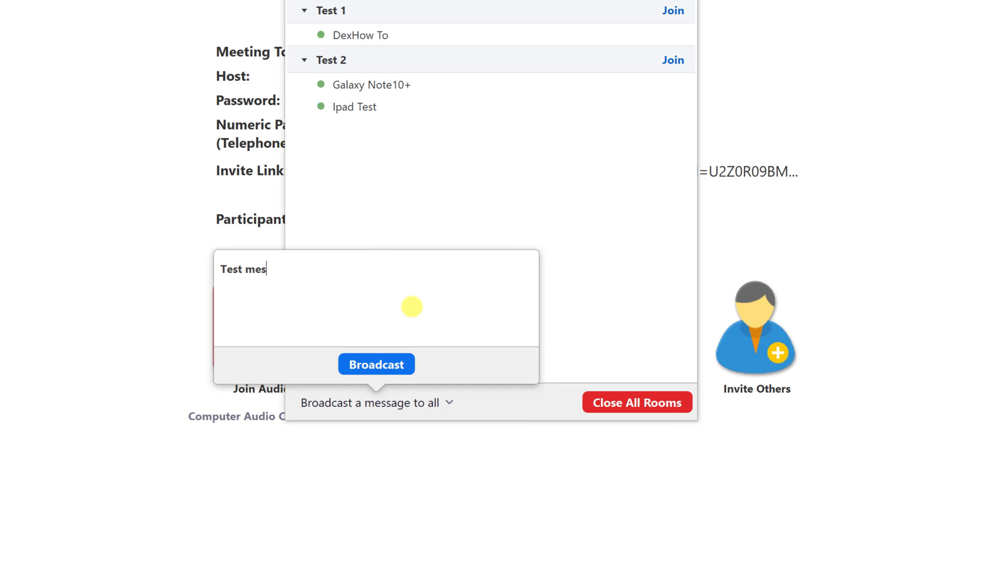
pyautogui.click(371, 364)
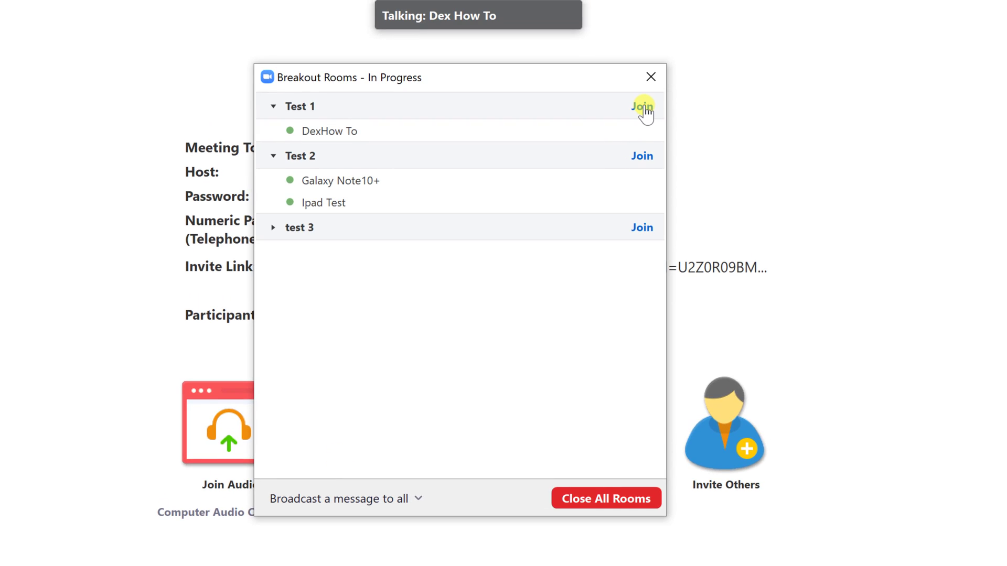
# Step: Join room Test 1 as host and answer the help request from Galaxy Note10+ by joining its breakout room, Test 2
pyautogui.click(650, 82)
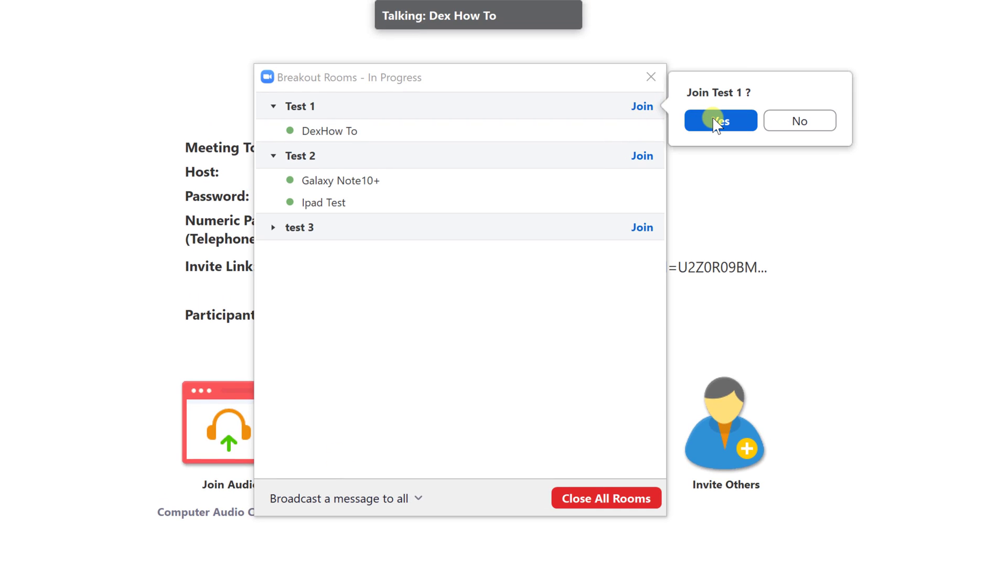
pyautogui.click(718, 123)
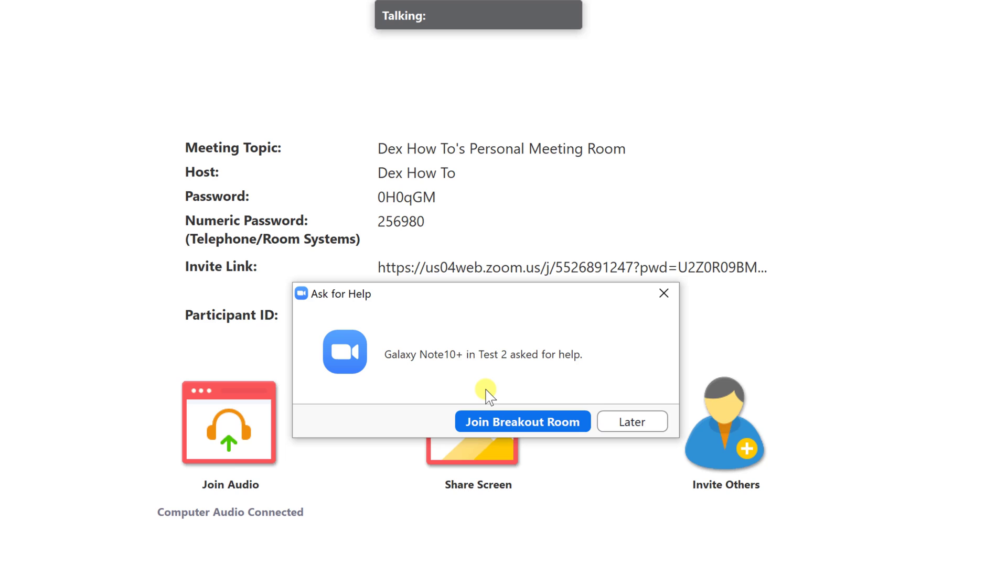
pyautogui.click(533, 419)
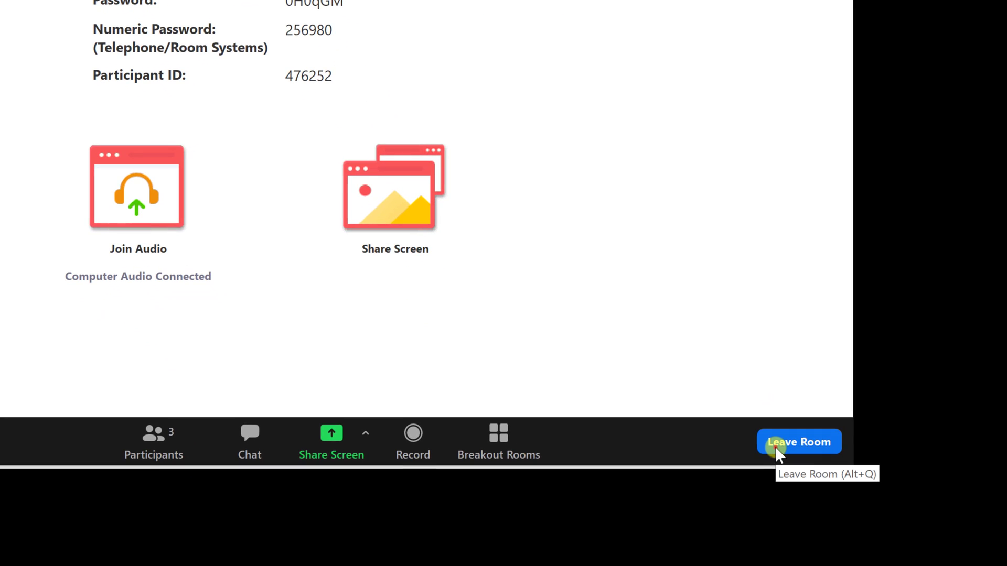
# Step: Leave the breakout room without leaving the meeting and reopen the breakout rooms overview in the main session
pyautogui.click(775, 446)
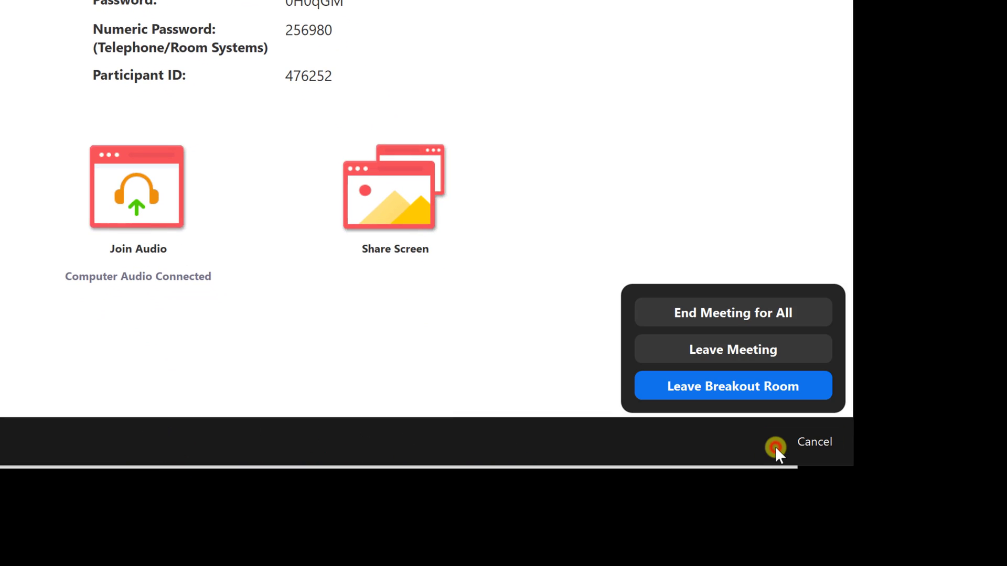
pyautogui.click(765, 381)
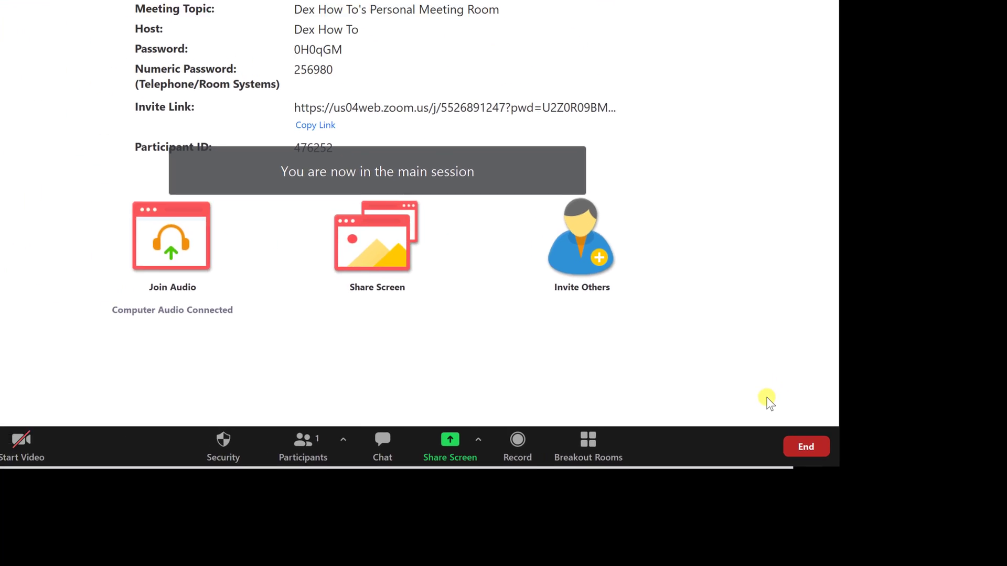
pyautogui.click(572, 454)
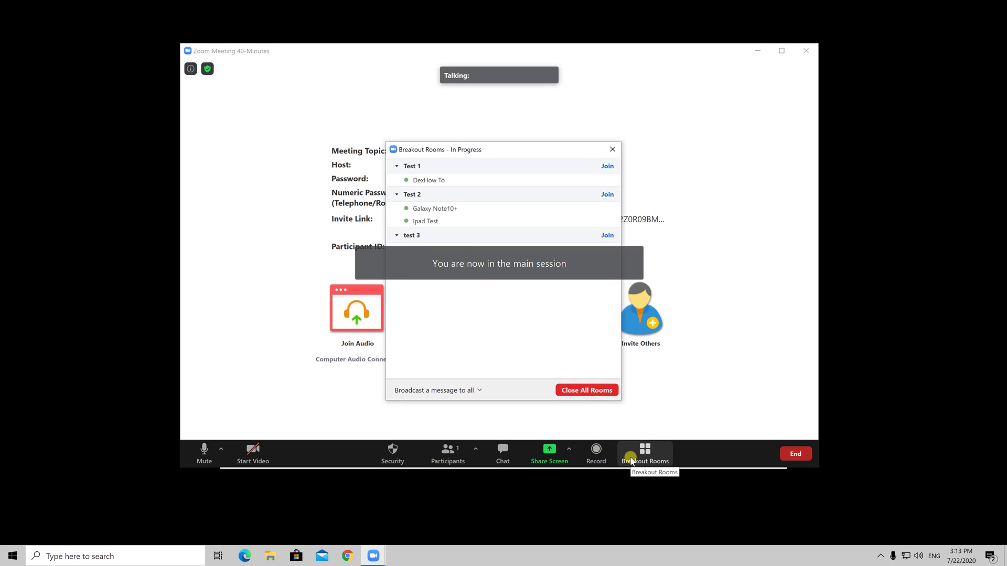